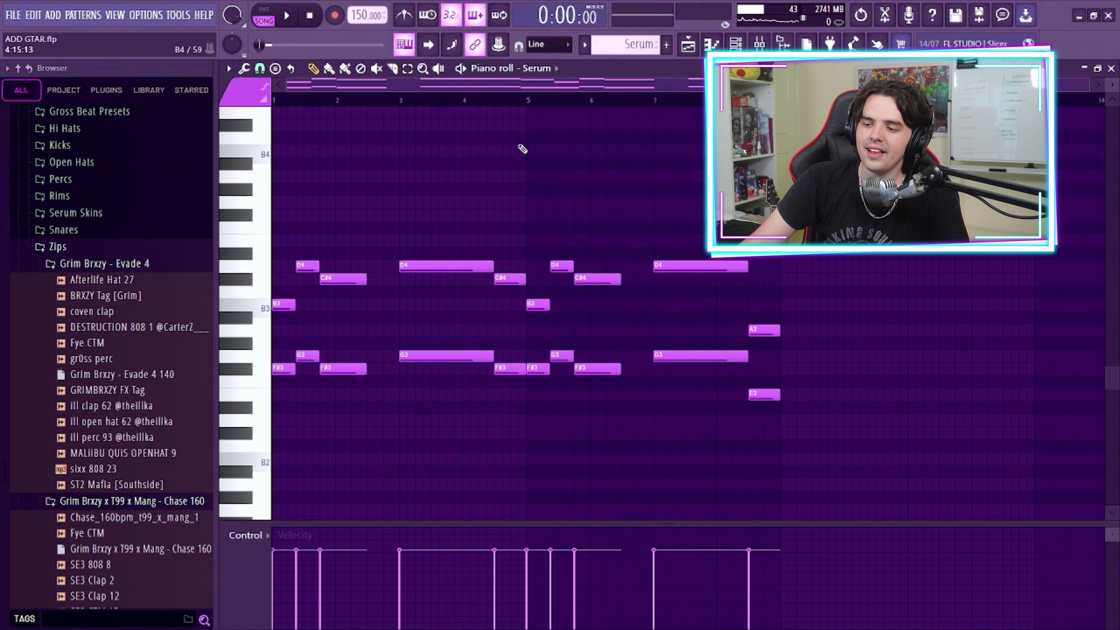
Try the first F#3 note one octave higher and restore it to its original pitch.
click(407, 68)
click(283, 369)
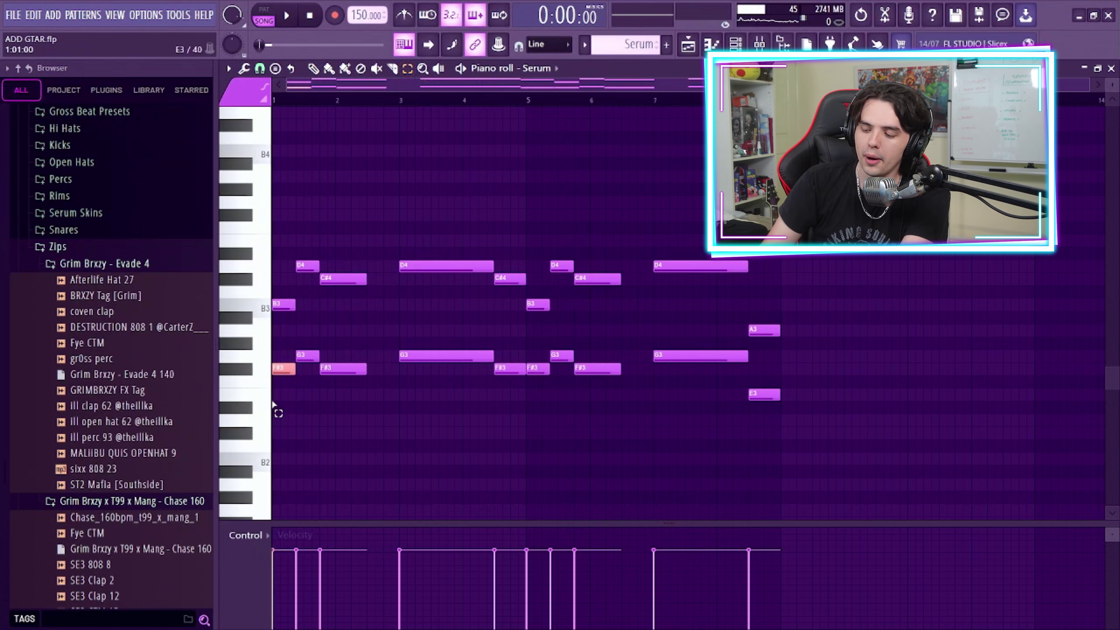
key(ctrl+Up)
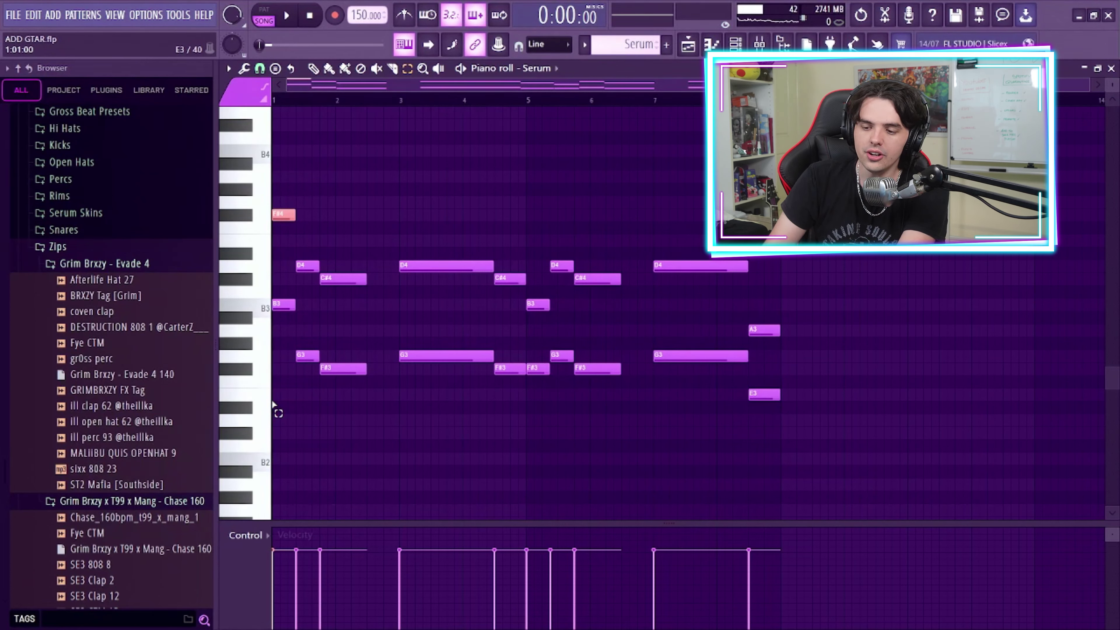
key(ctrl+Down)
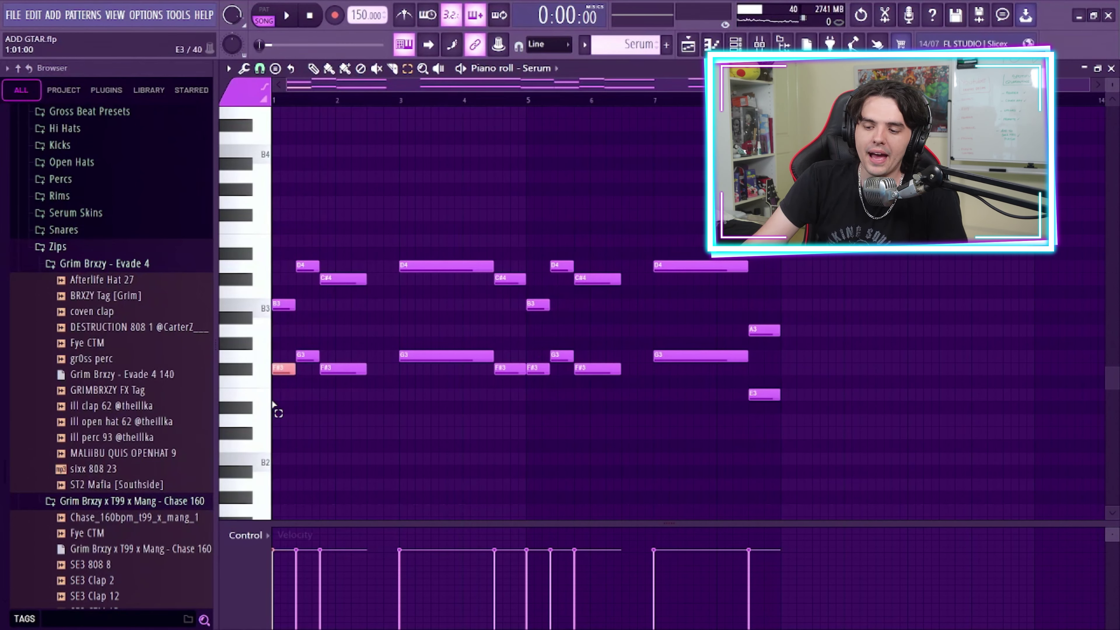
Select the C#4/F#3 and D4/G3 note pairs through bars 1 to 4 to examine their intervals.
drag(308, 360, 350, 399)
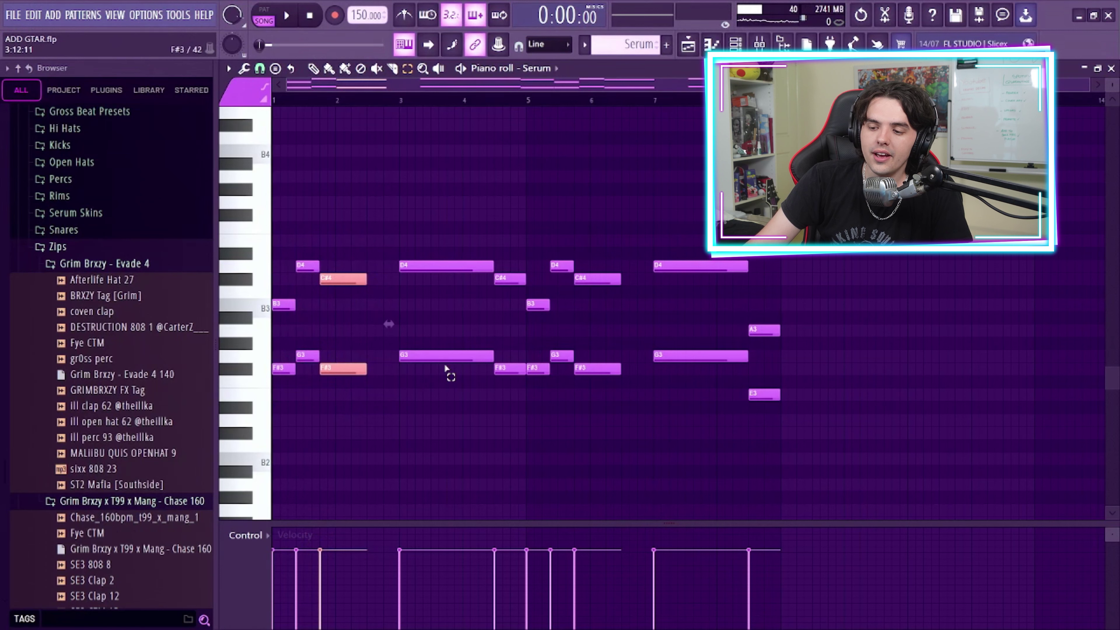
drag(437, 390, 457, 234)
drag(508, 388, 509, 237)
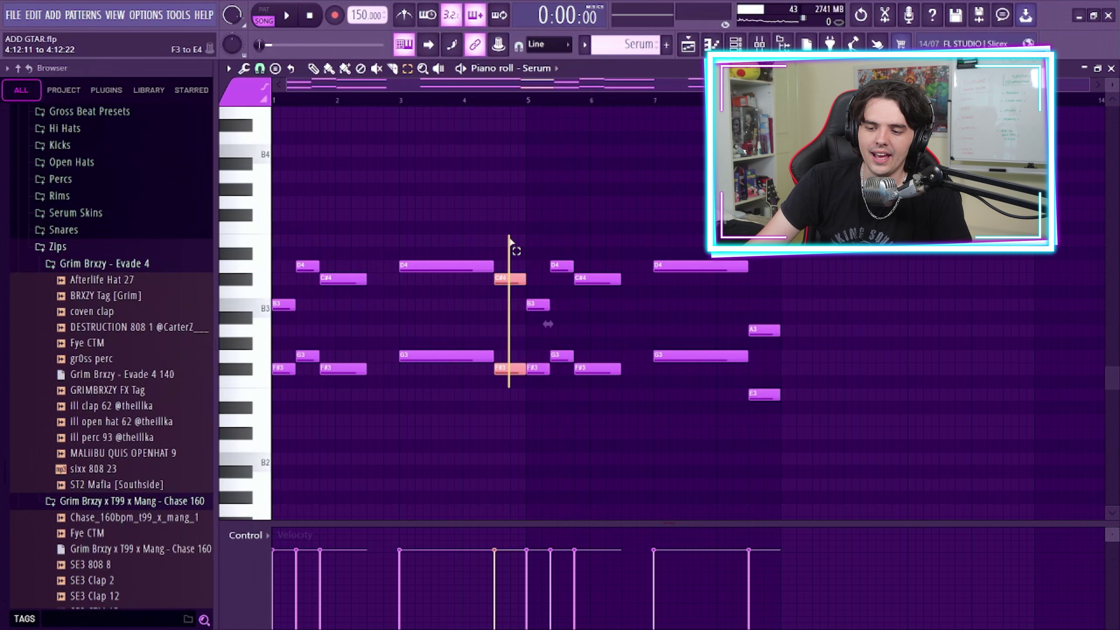
drag(509, 238, 510, 239)
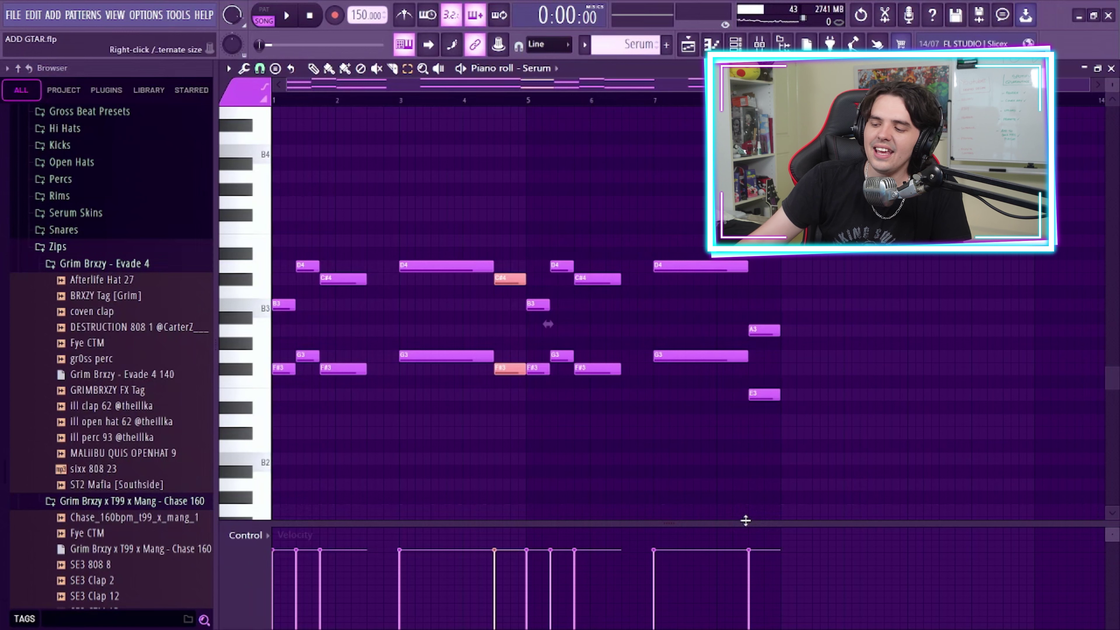
Try the last chord's E3 note one octave higher and a temporary C#4 note, restoring the original chord.
drag(764, 424, 779, 300)
click(763, 393)
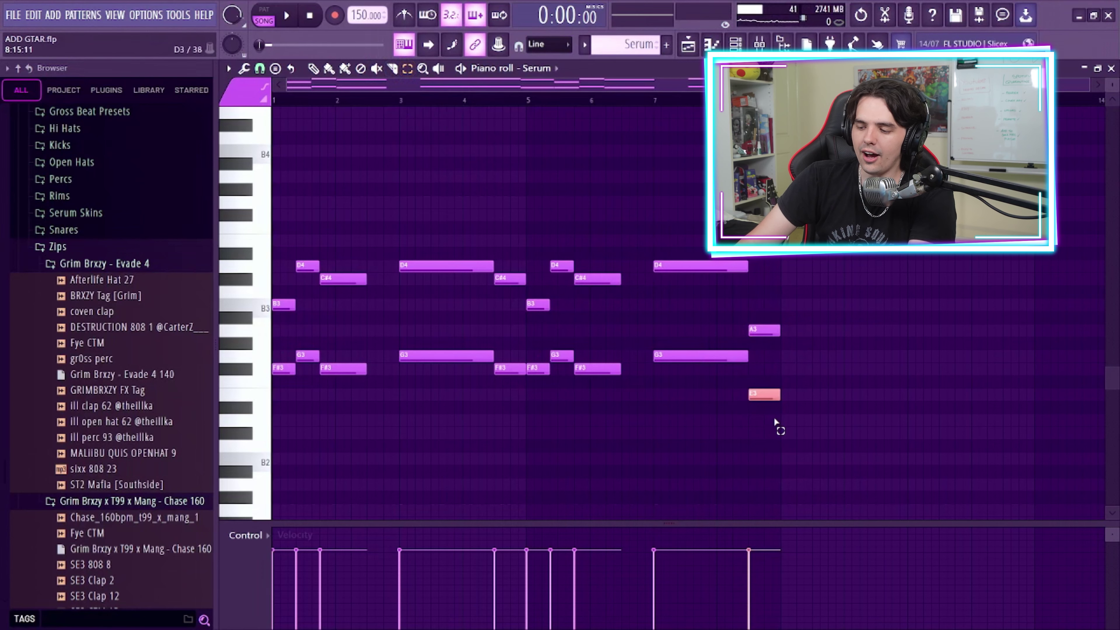
key(ctrl+Up)
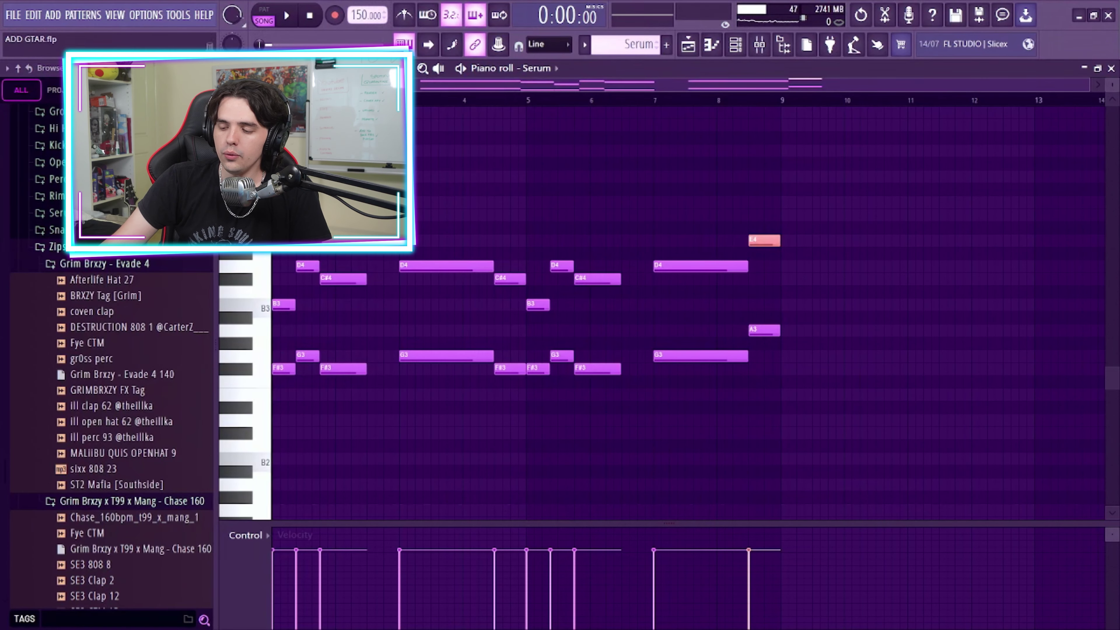
click(753, 278)
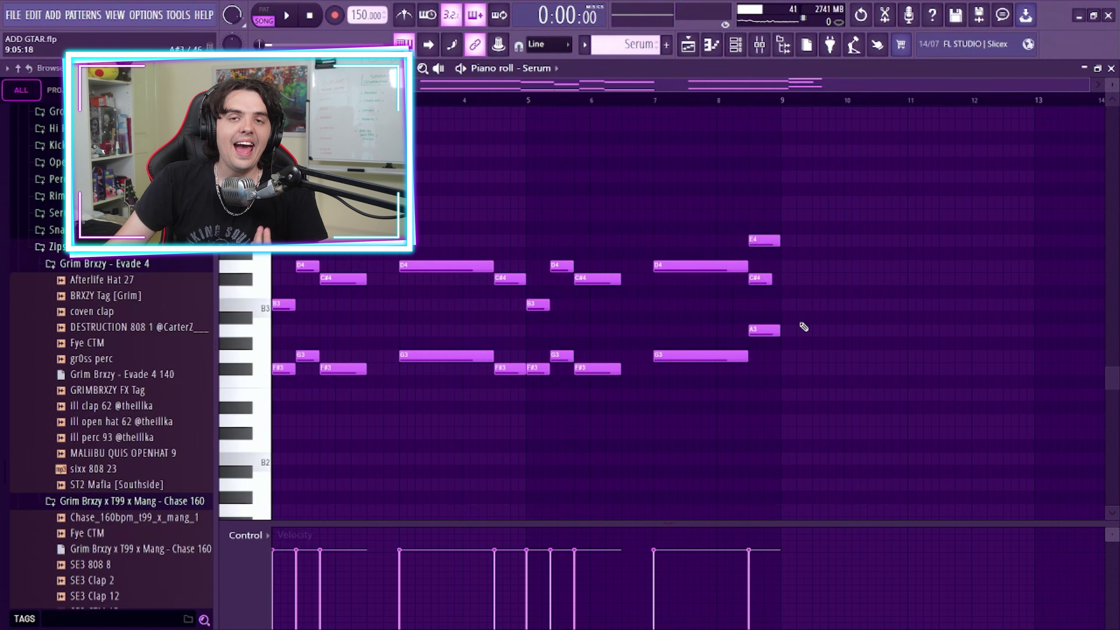
right_click(752, 279)
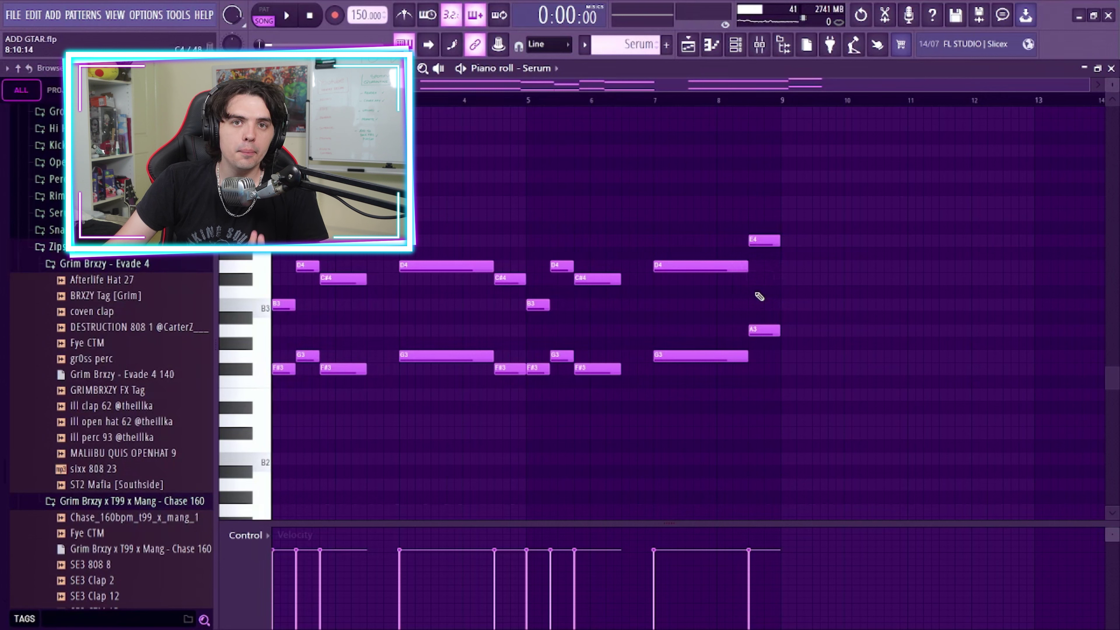
click(761, 238)
key(ctrl+Down)
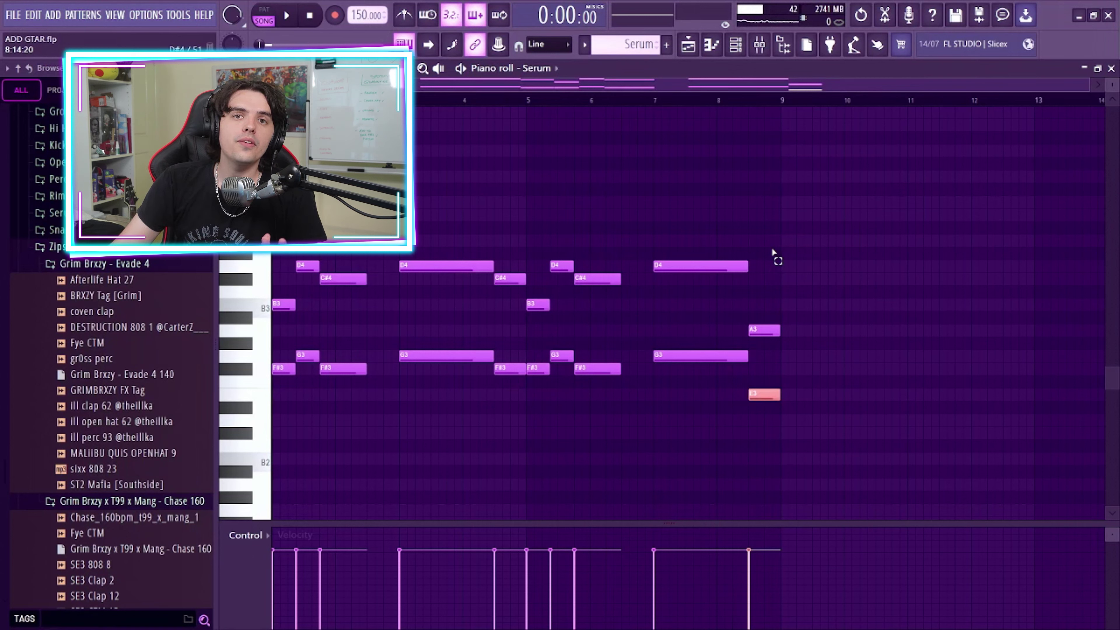
Switch playback to pattern mode and play the Serum pattern, stopping it after the final chord.
click(264, 10)
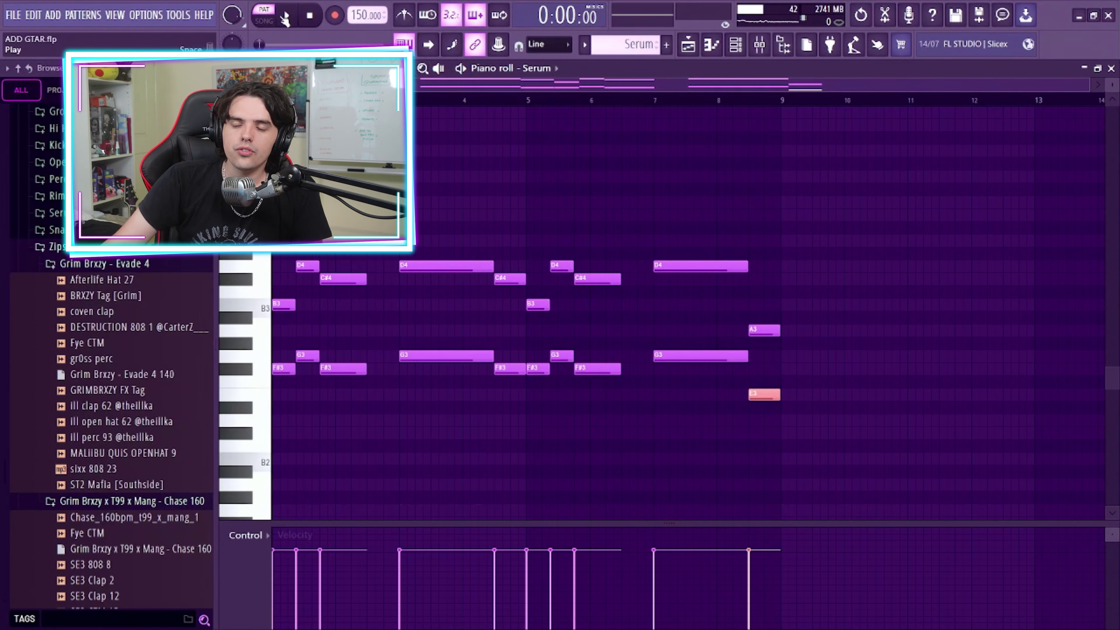
click(284, 16)
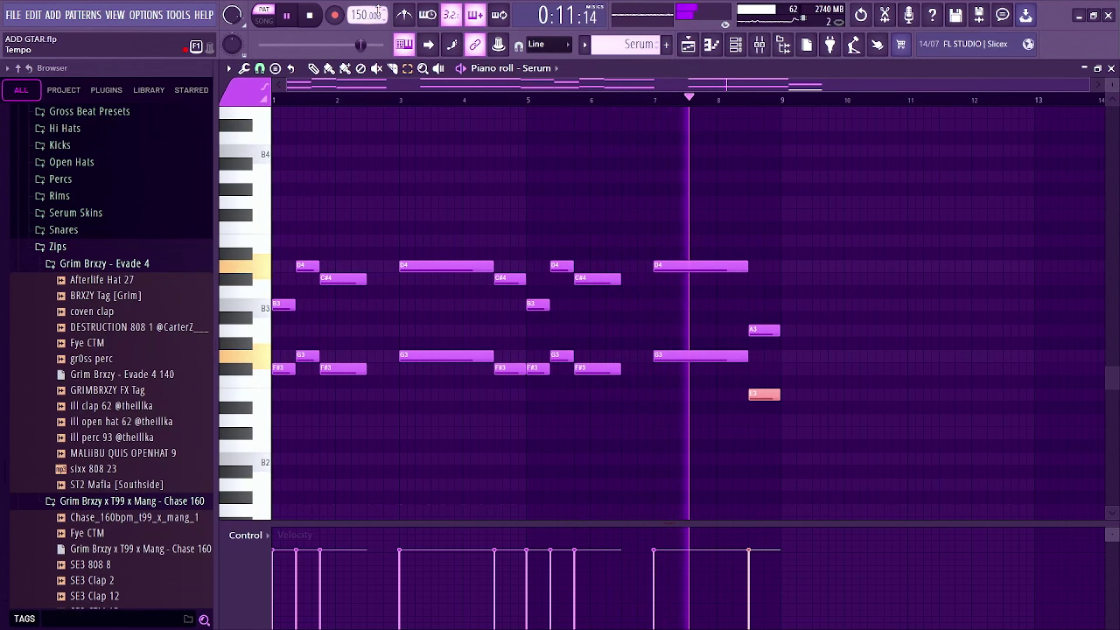
key(space)
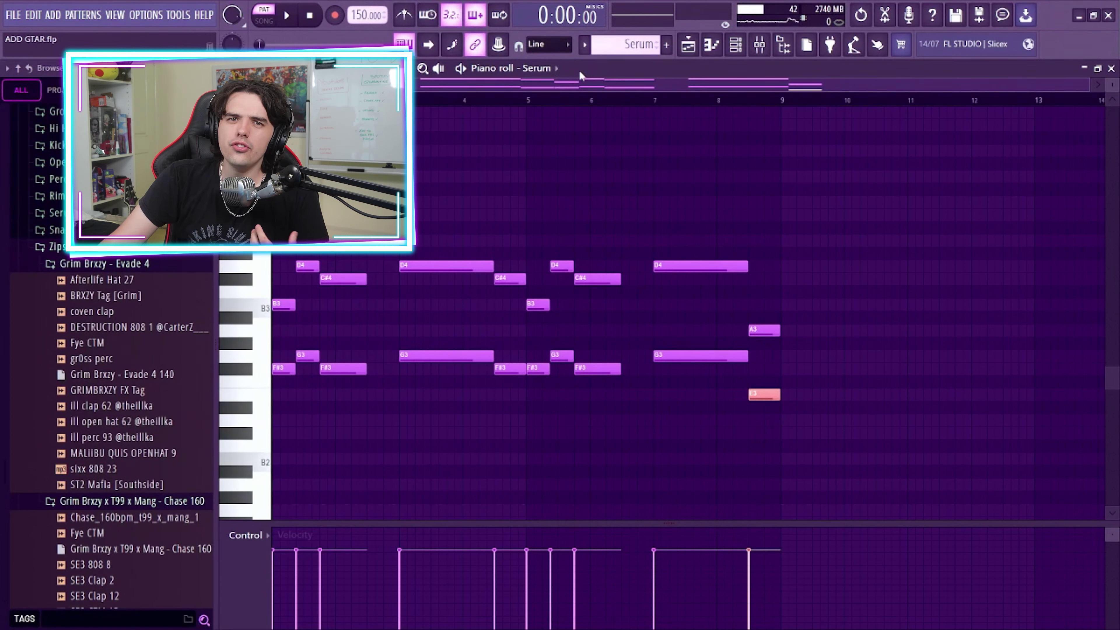
Select the Serum #3 pattern and open the Serum #3 instrument from the channel rack.
click(736, 44)
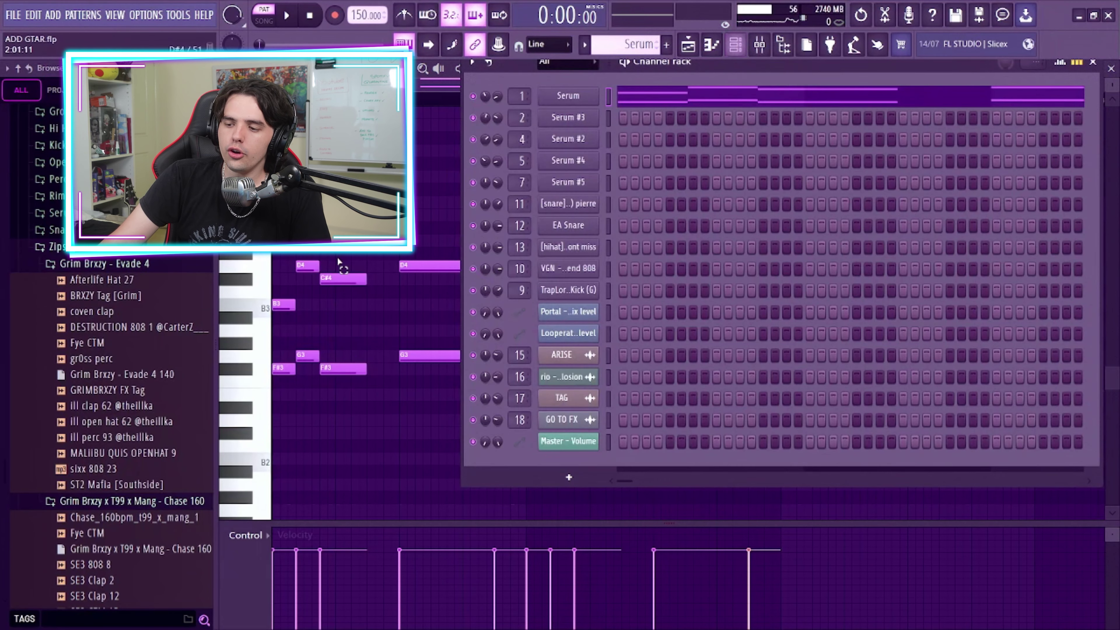
scroll(602, 96, down, 1)
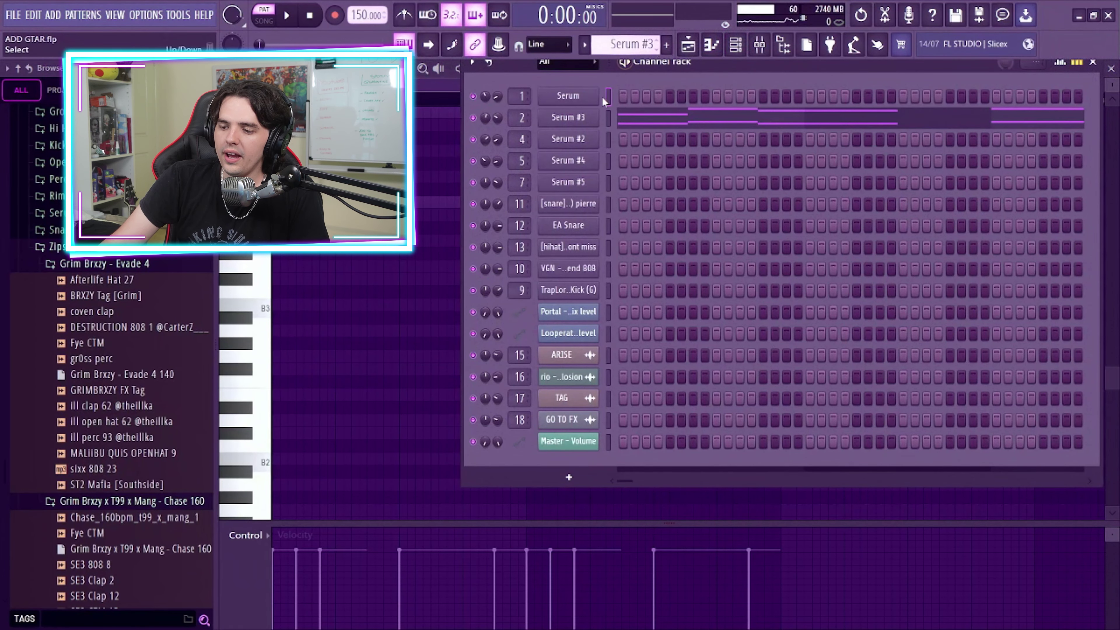
click(580, 123)
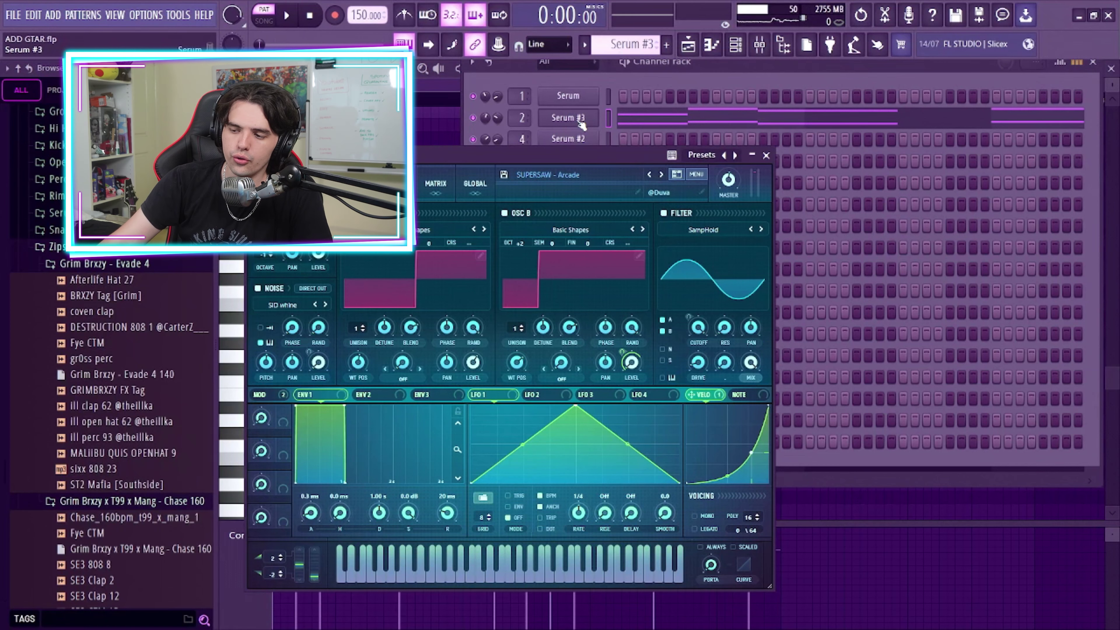
Open the Serum #3 notes in the piano roll and play the pattern through, stopping it at the end.
click(700, 119)
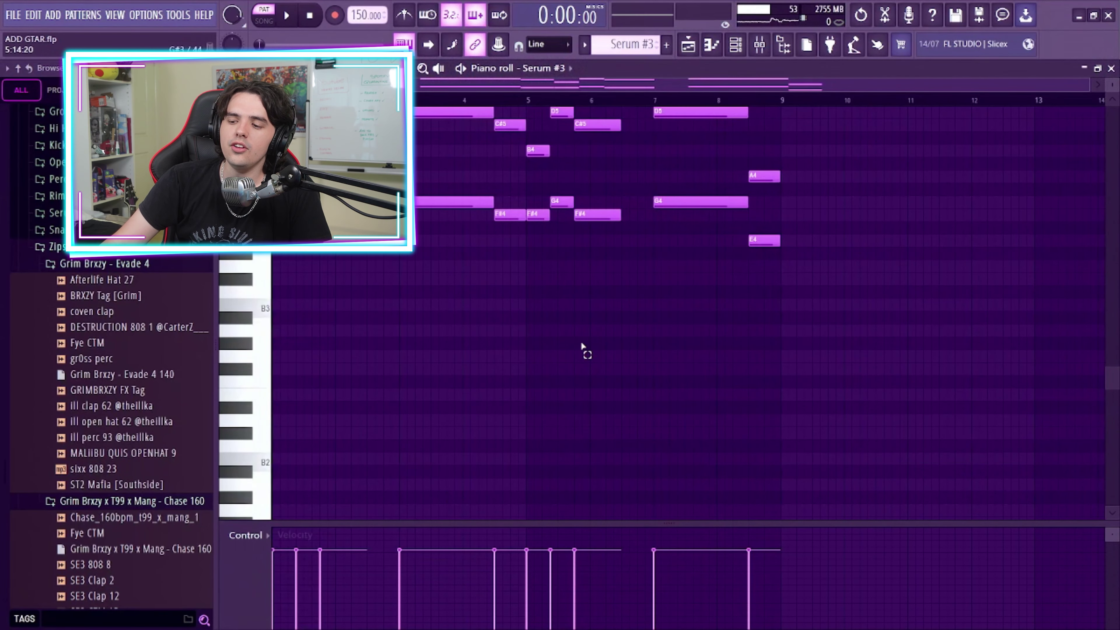
scroll(582, 346, up, 3)
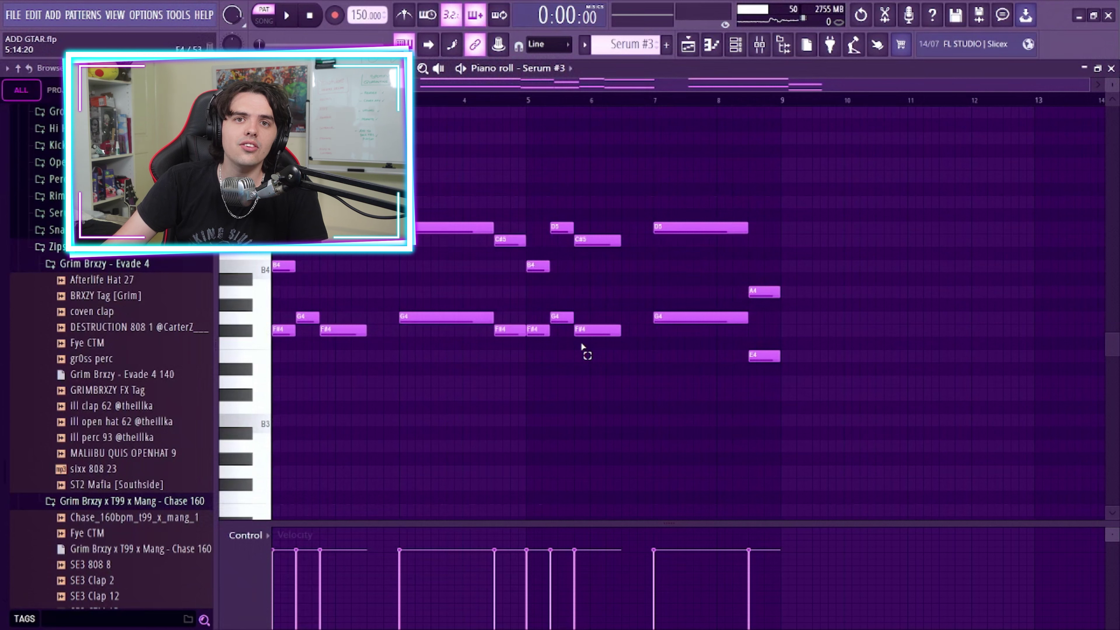
click(291, 16)
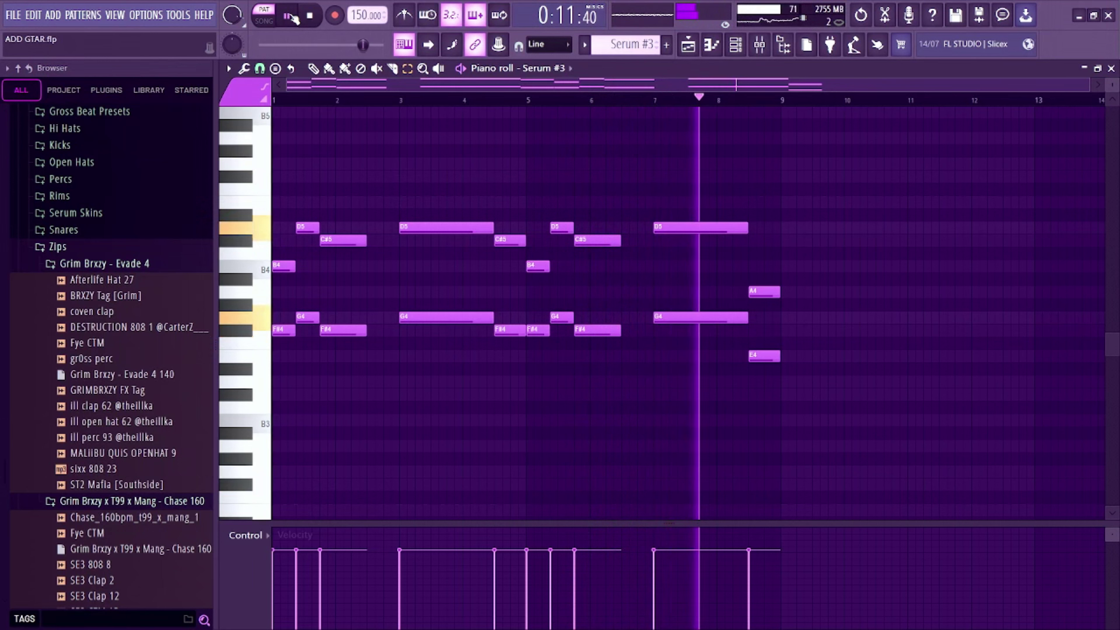
click(310, 20)
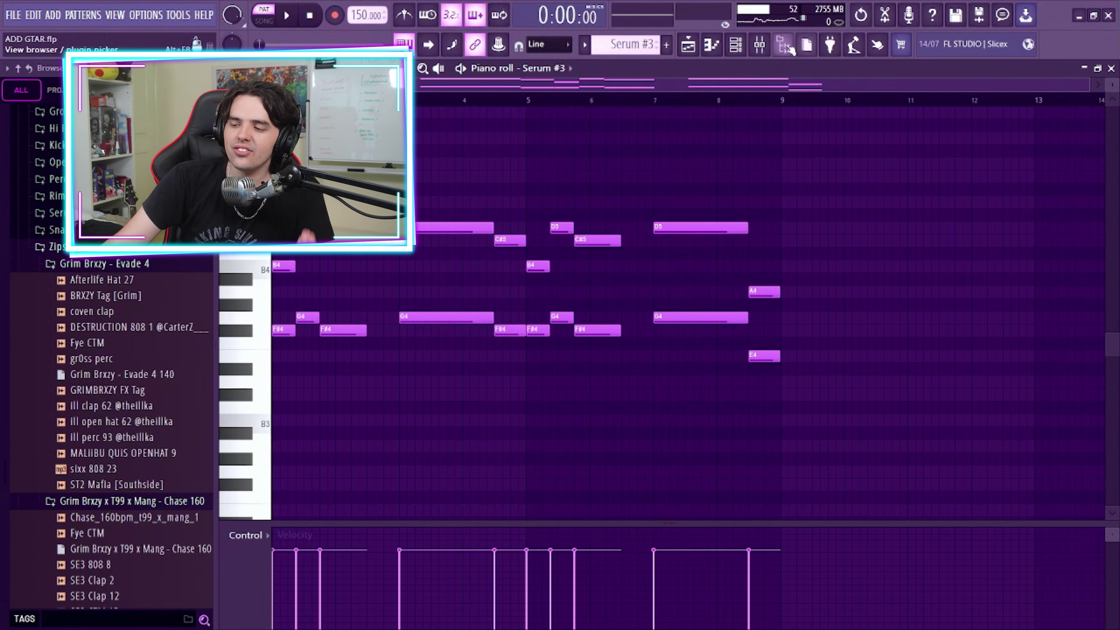
Open ShaperBox 3 on mixer Insert 3 and review its Crush, Pan, Time and Liquid effects.
click(760, 45)
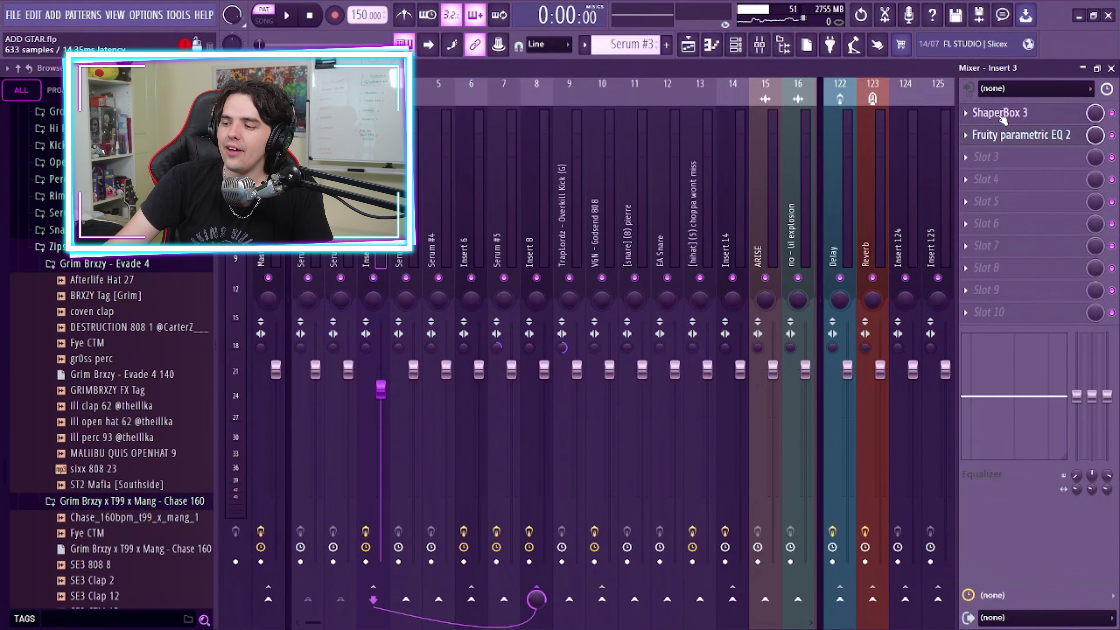
click(1000, 115)
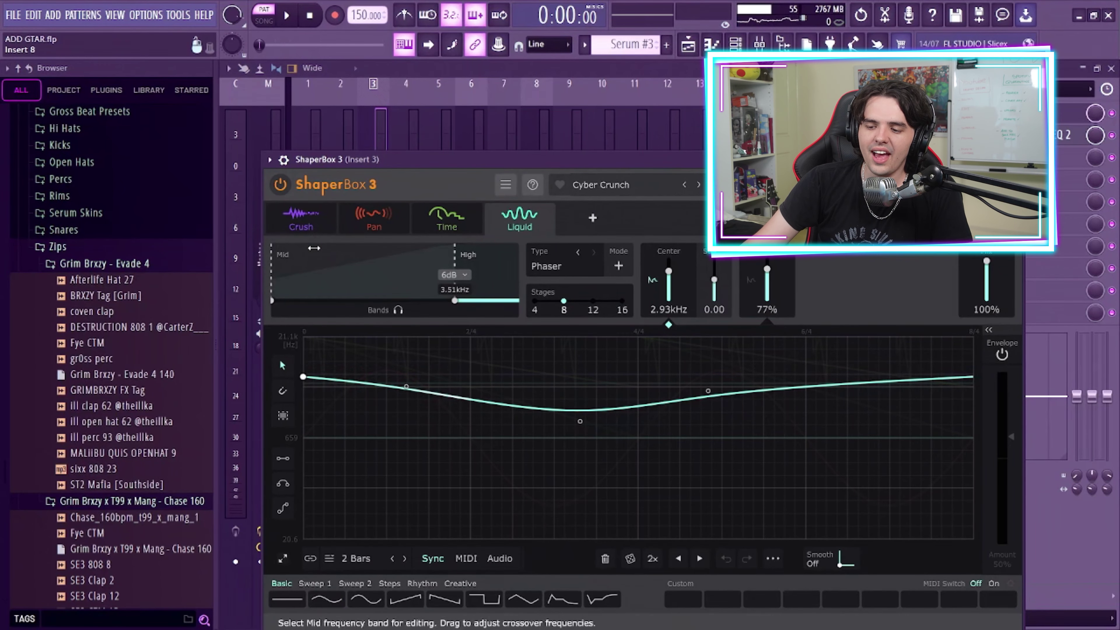
click(301, 216)
click(371, 225)
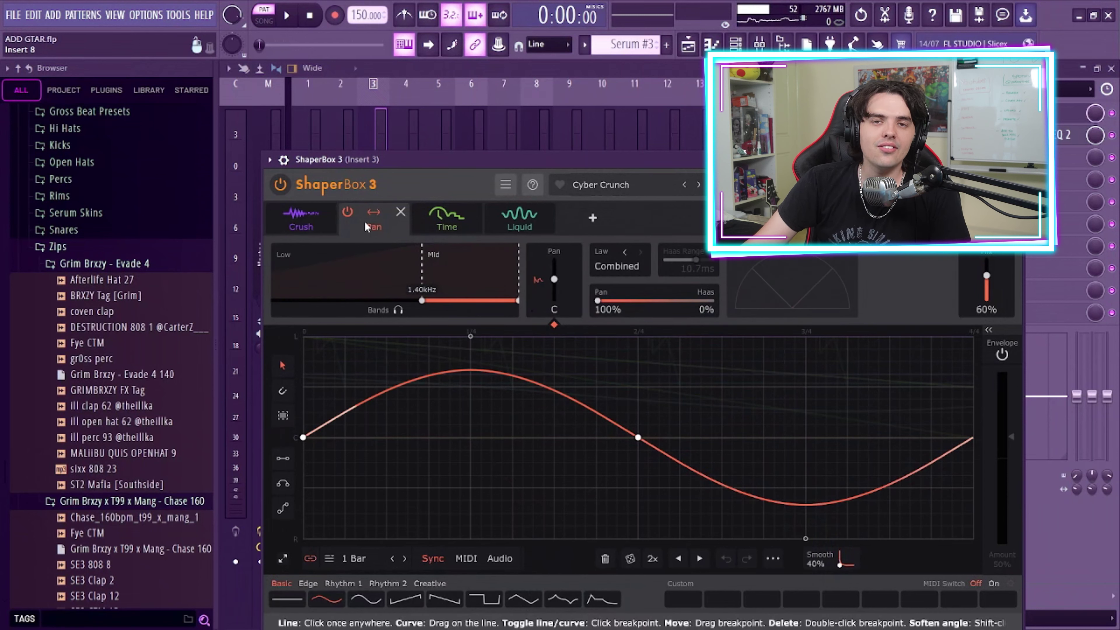
click(454, 226)
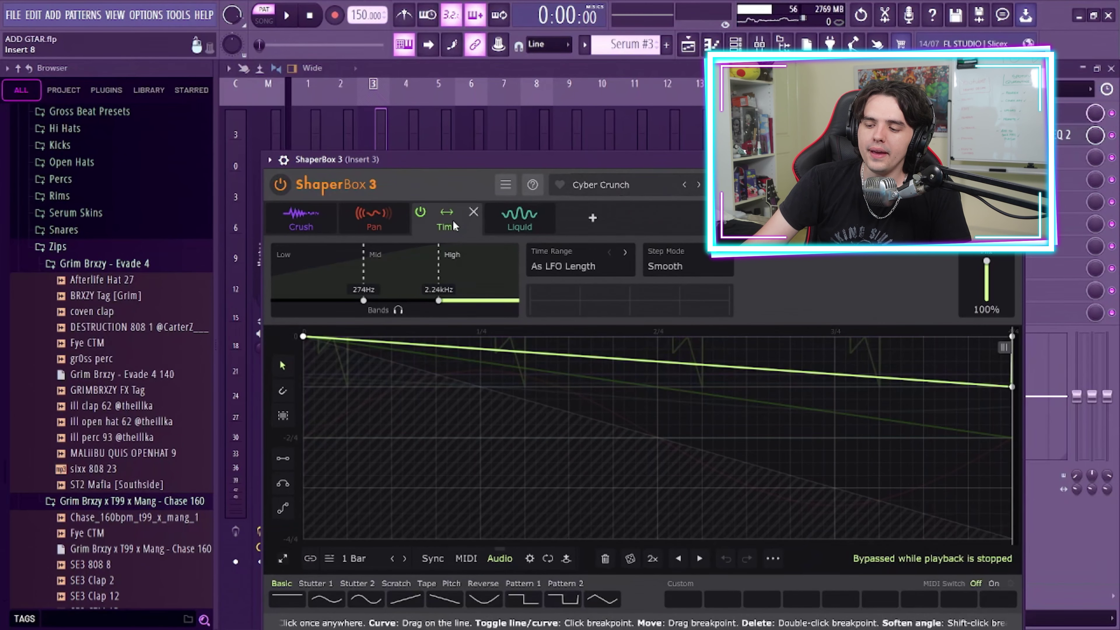
click(521, 221)
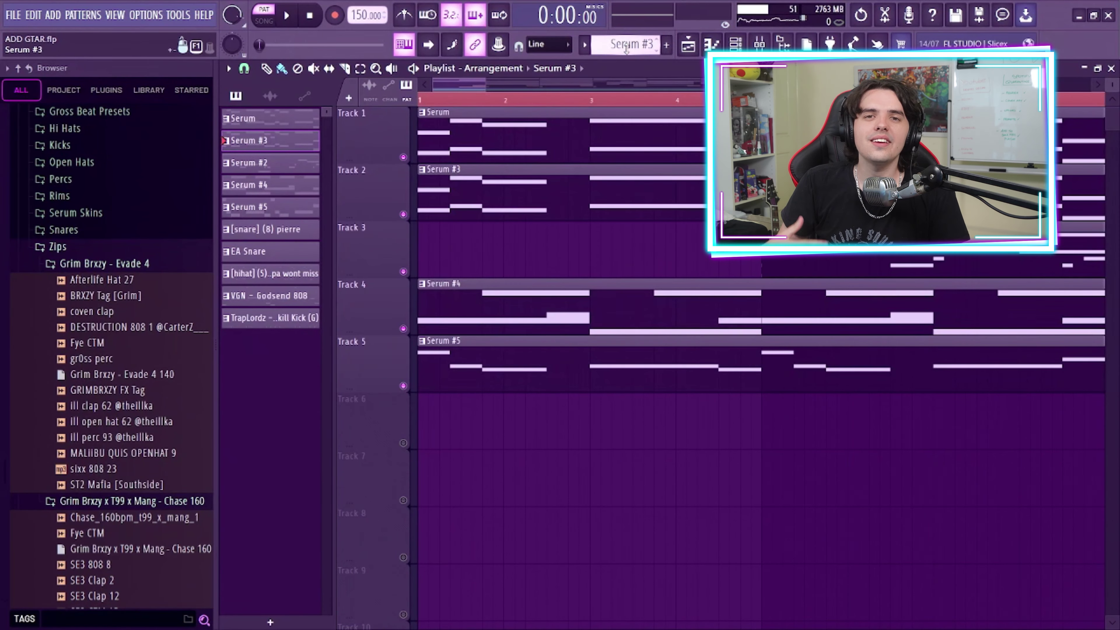
Switch to the Serum #4 pattern and open the Serum #4 channel's instrument and piano roll.
scroll(626, 46, down, 2)
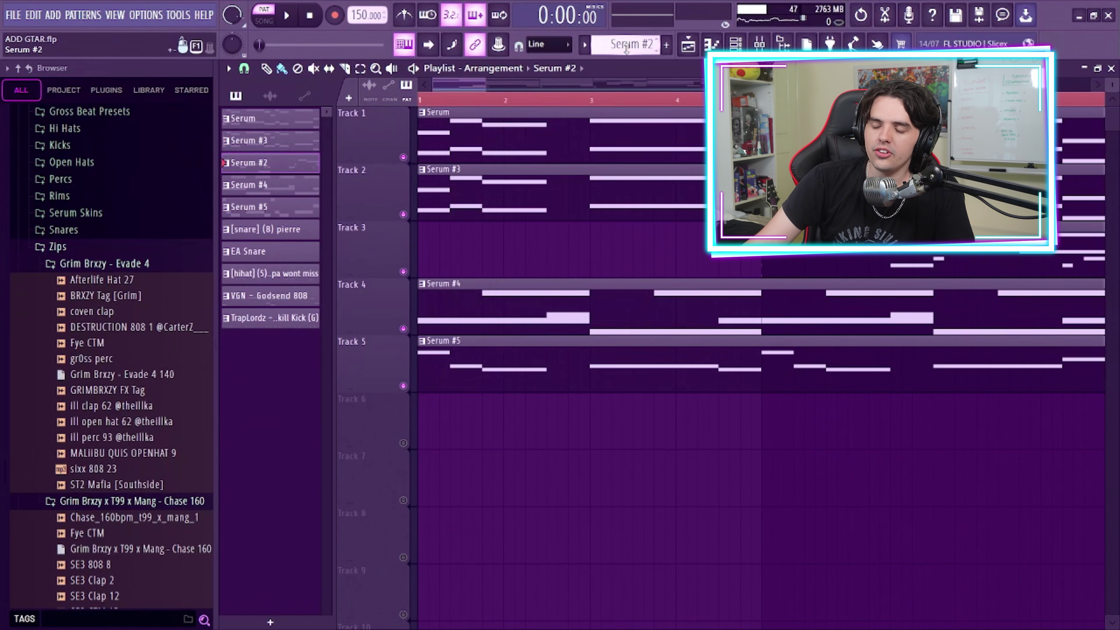
click(711, 43)
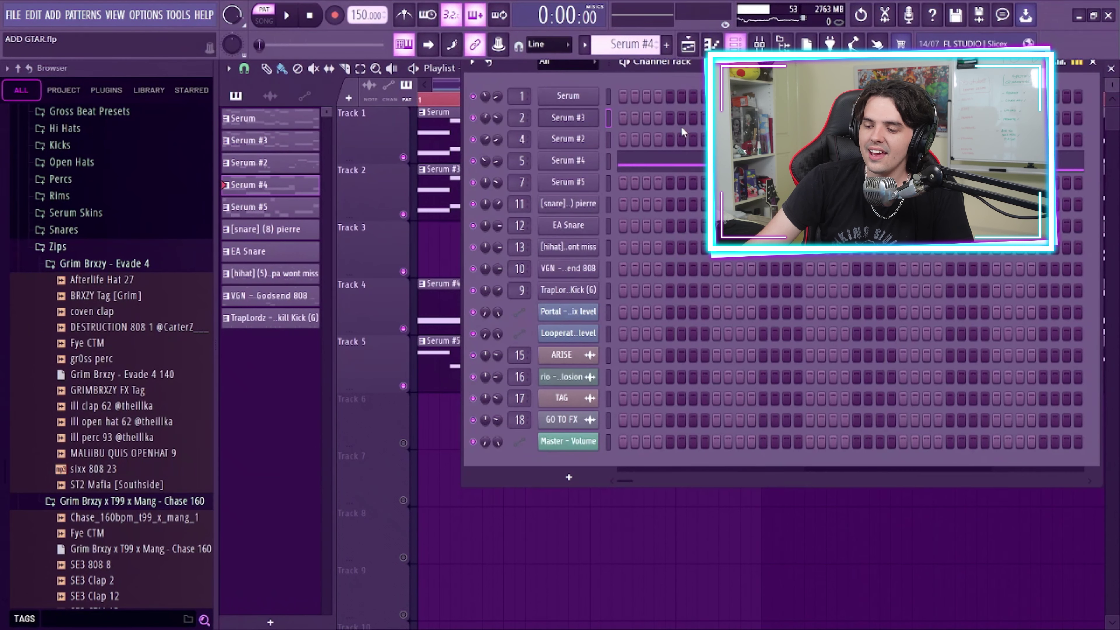
click(550, 166)
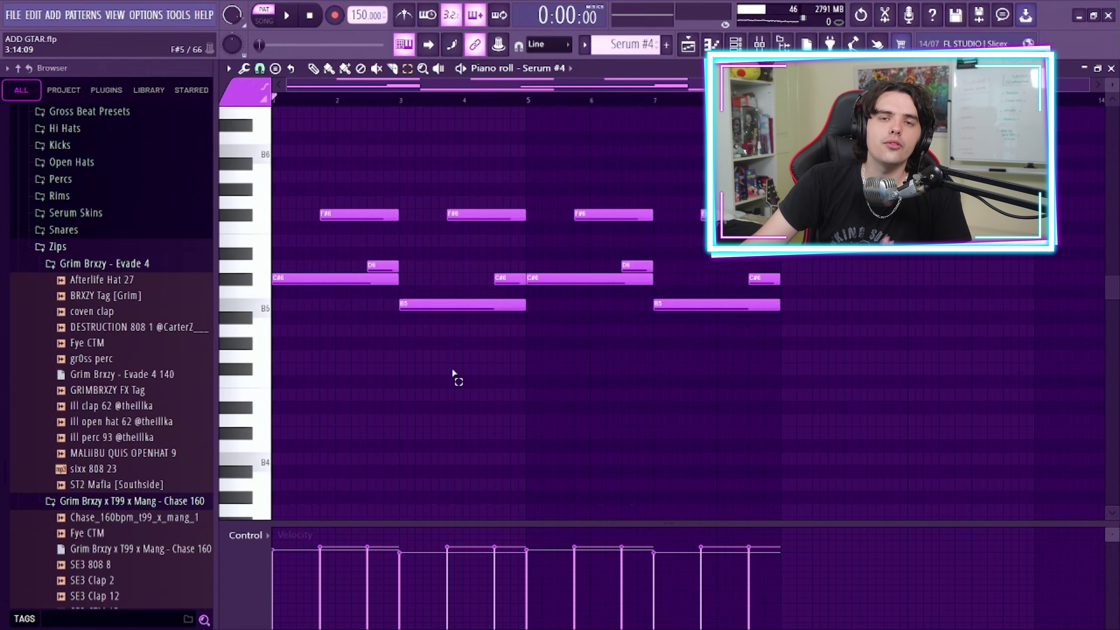
Examine the Serum #4 melody's C#6, F#6, D6 and B5 notes by selecting them, and play the pattern.
ctrl+click(304, 277)
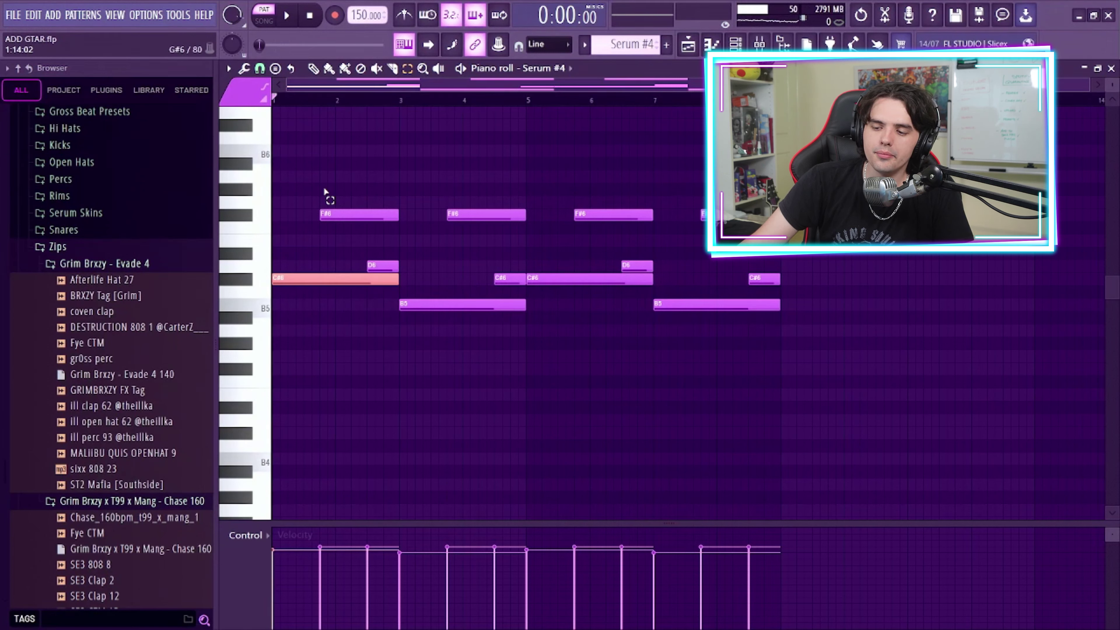
drag(324, 188, 385, 259)
ctrl+click(384, 259)
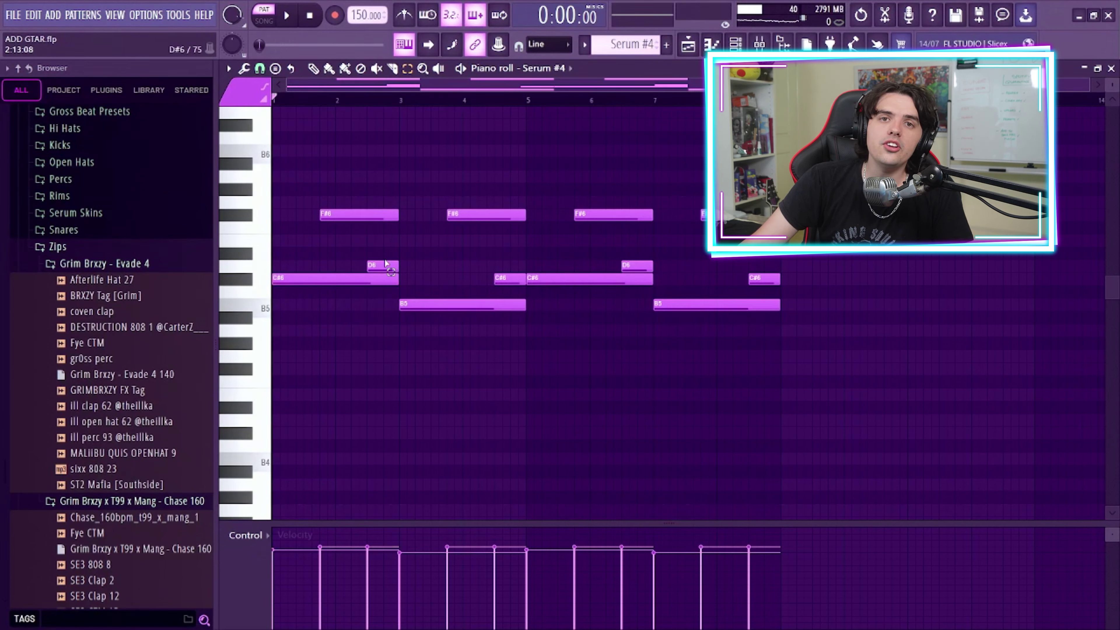
ctrl+click(434, 304)
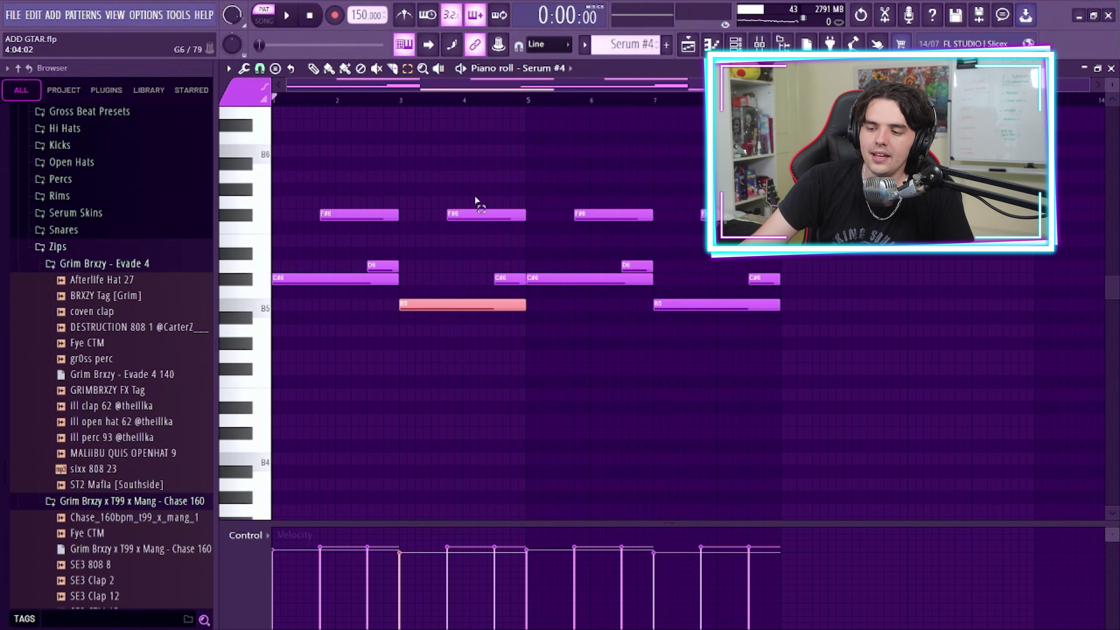
drag(475, 200, 478, 215)
drag(504, 266, 505, 285)
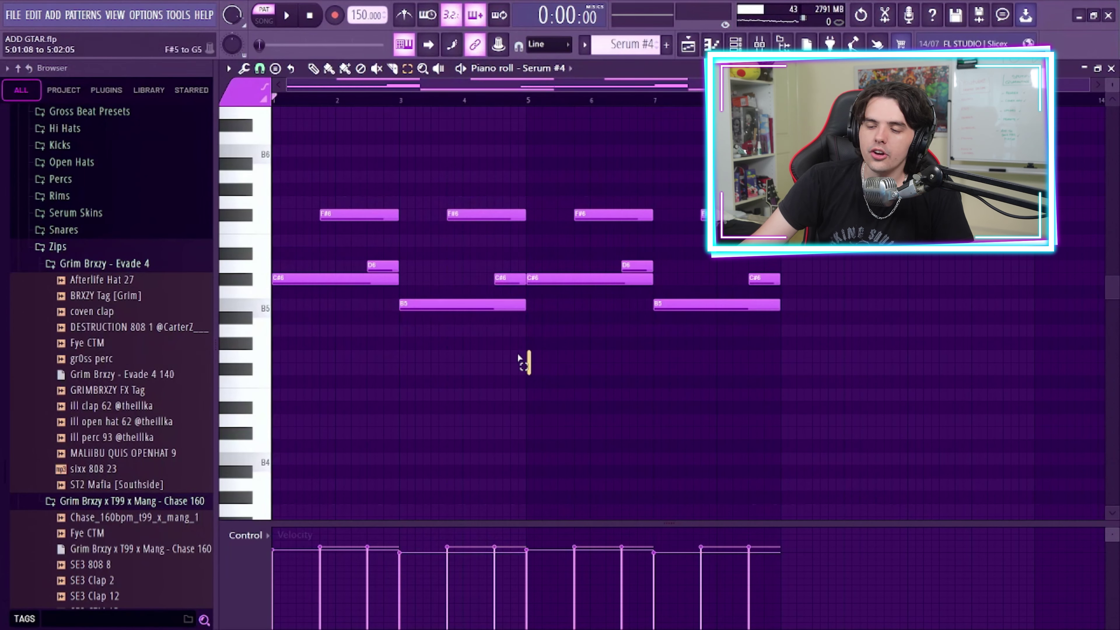
drag(531, 375, 267, 197)
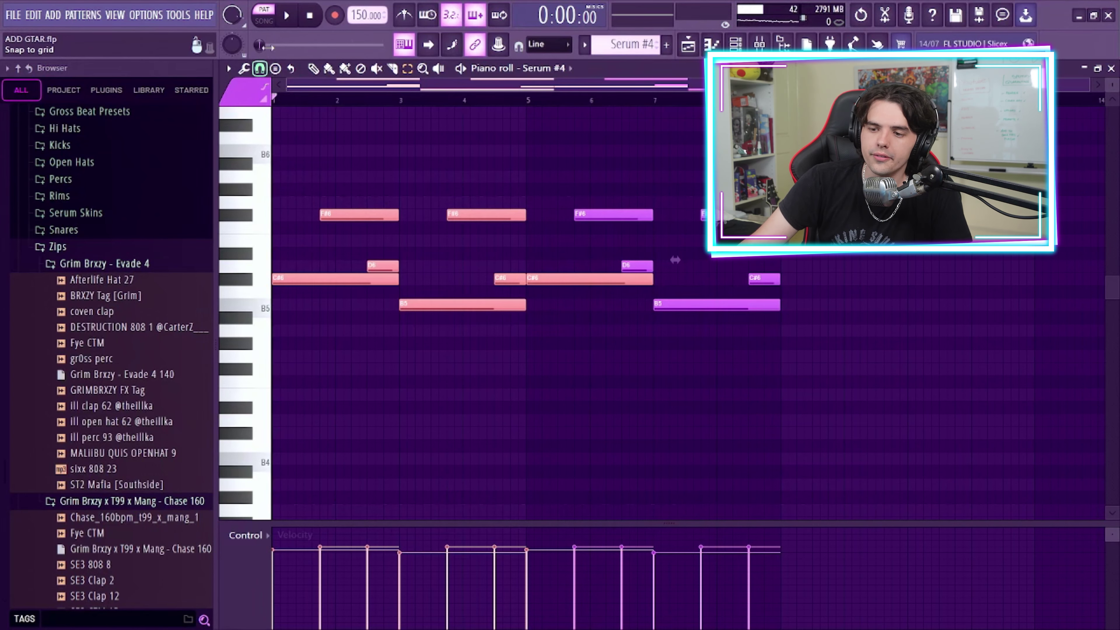
key(space)
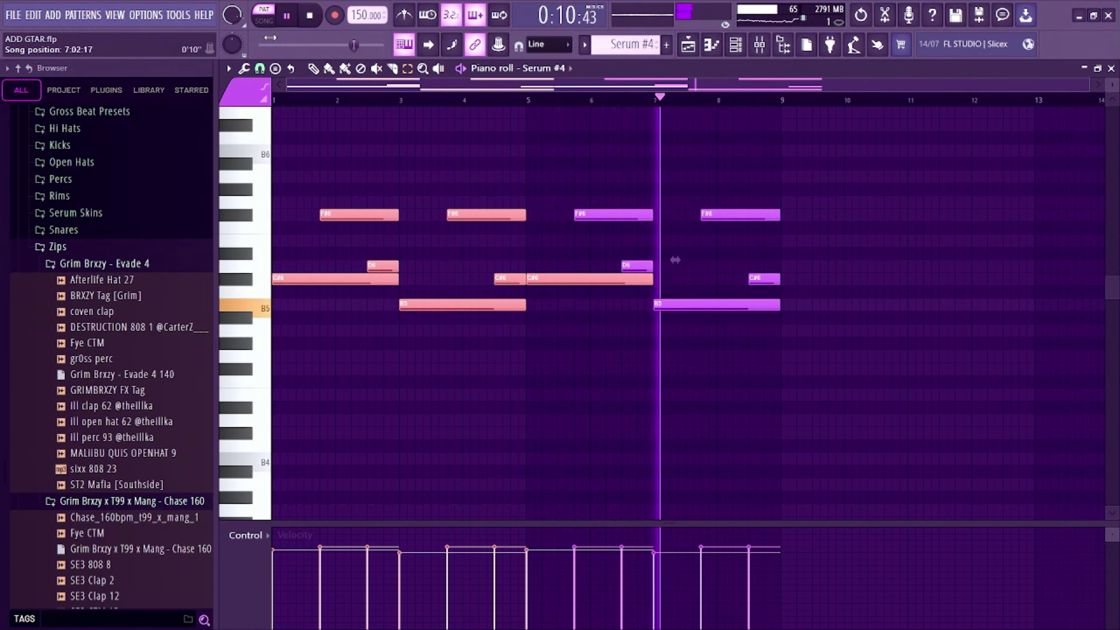
Stop the Serum #4 playback and open the Serum #2 pattern's notes in the piano roll.
click(309, 22)
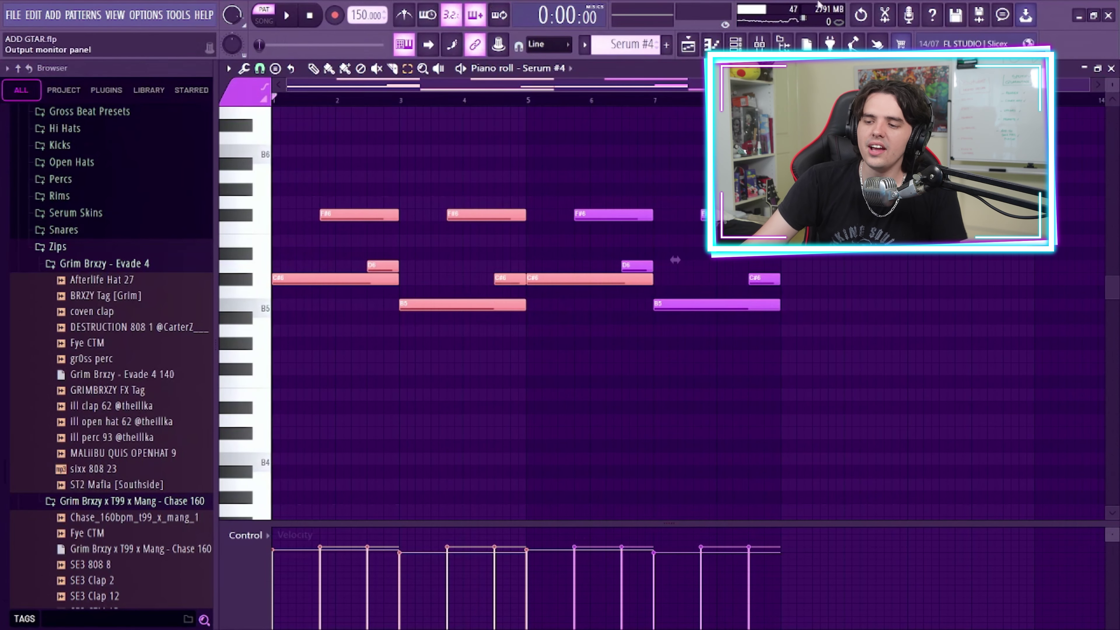
click(687, 44)
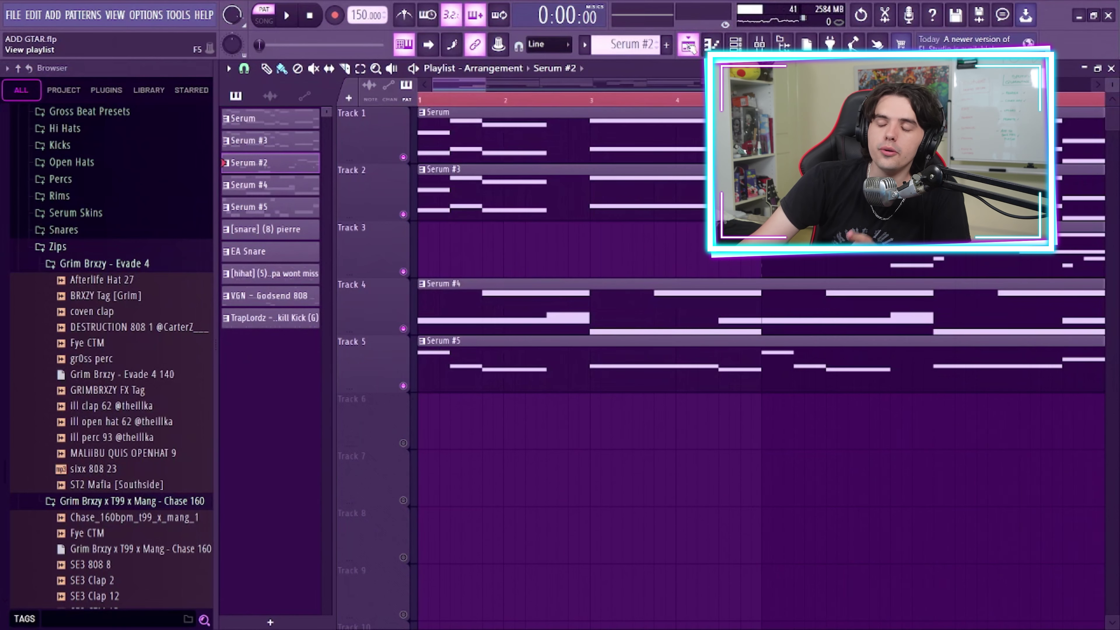
click(734, 43)
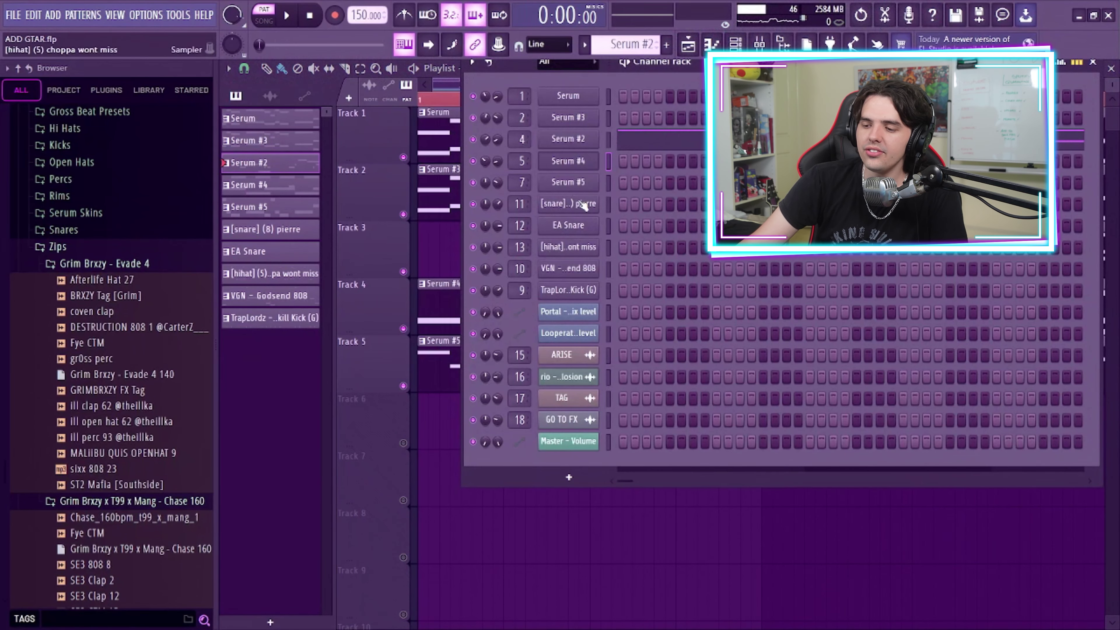
click(573, 140)
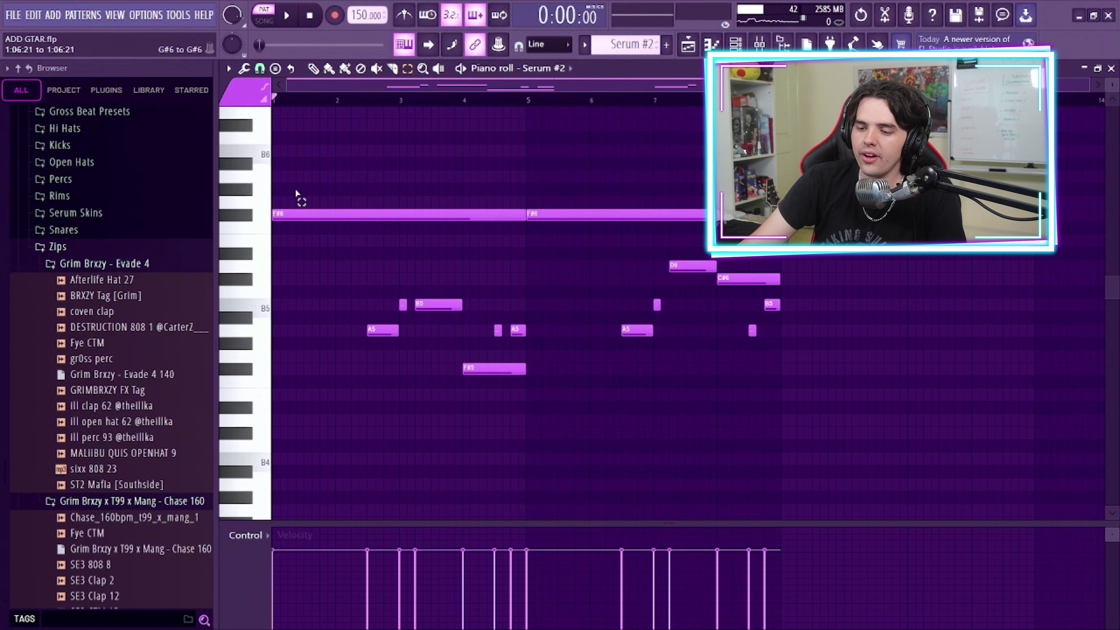
Examine the Serum #2 melody in bars 1 to 4 by selecting its F#6, A5, B5 and F#5 notes.
drag(295, 189, 391, 371)
drag(390, 300, 396, 308)
click(436, 305)
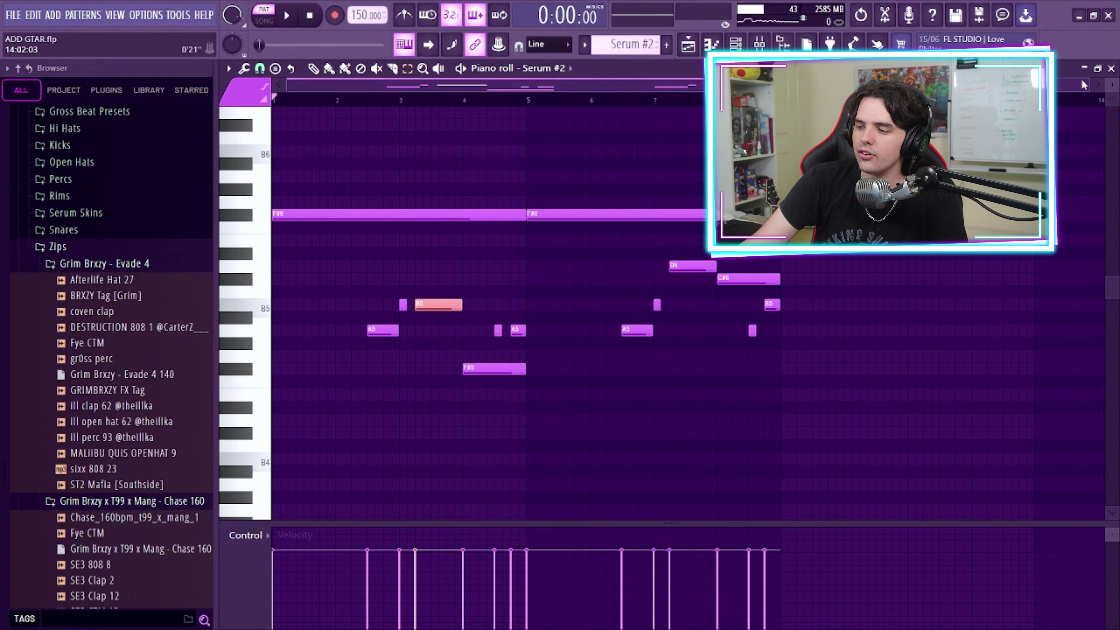
drag(1087, 85, 776, 85)
drag(496, 198, 493, 234)
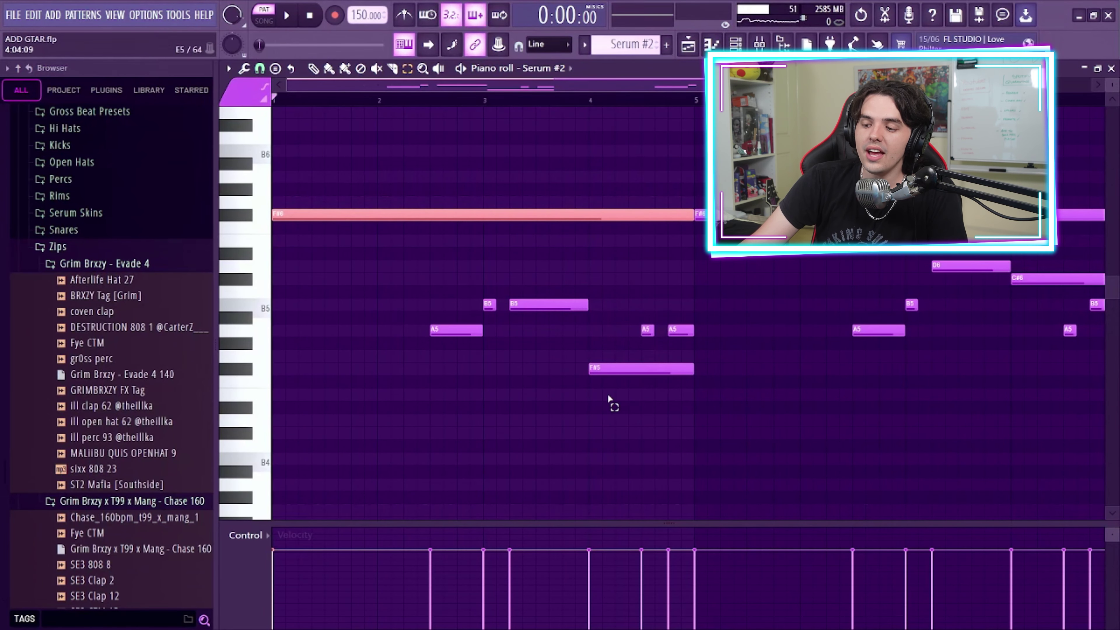
drag(608, 353, 621, 416)
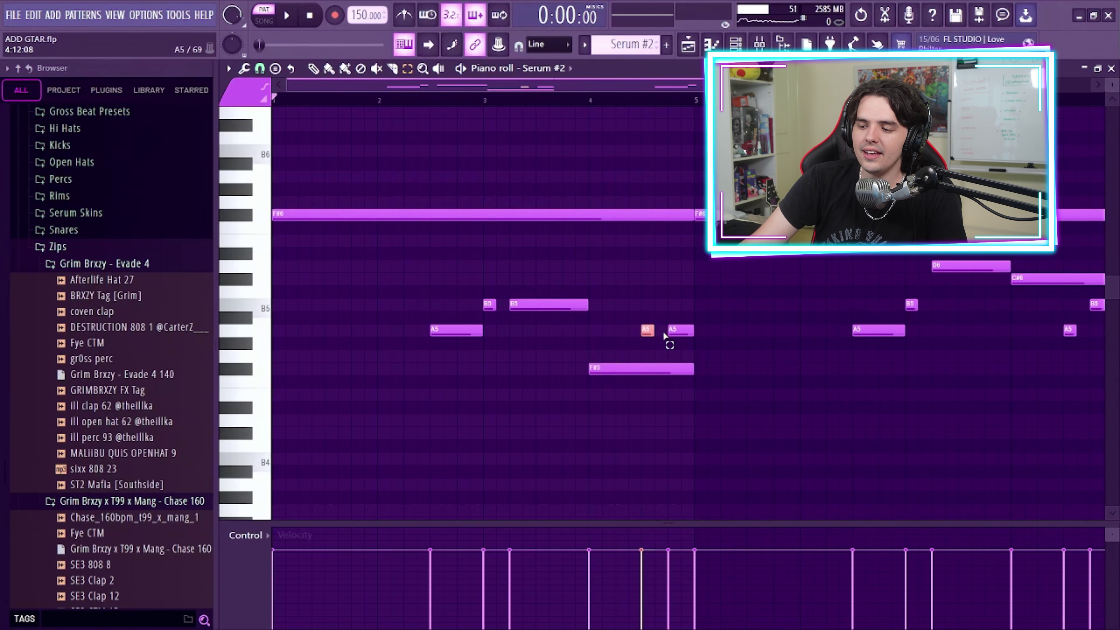
drag(678, 312, 691, 344)
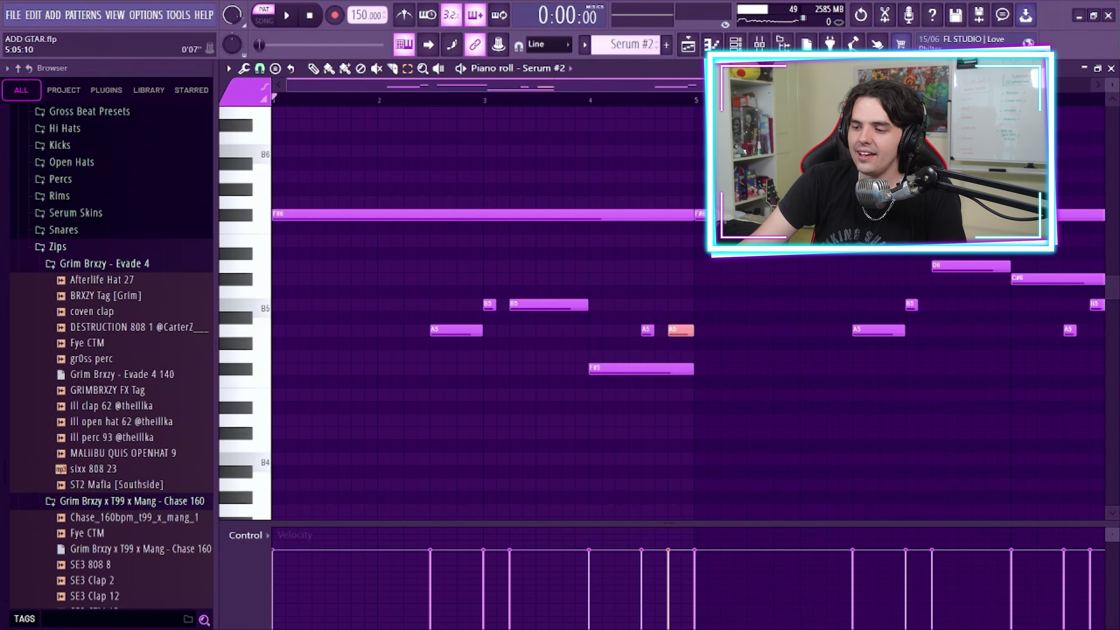
Examine the Serum #2 melody in bars 5 to 8 by selecting its F#6, A5, B5, D6 and C#6 notes.
drag(758, 86, 919, 101)
drag(450, 196, 464, 265)
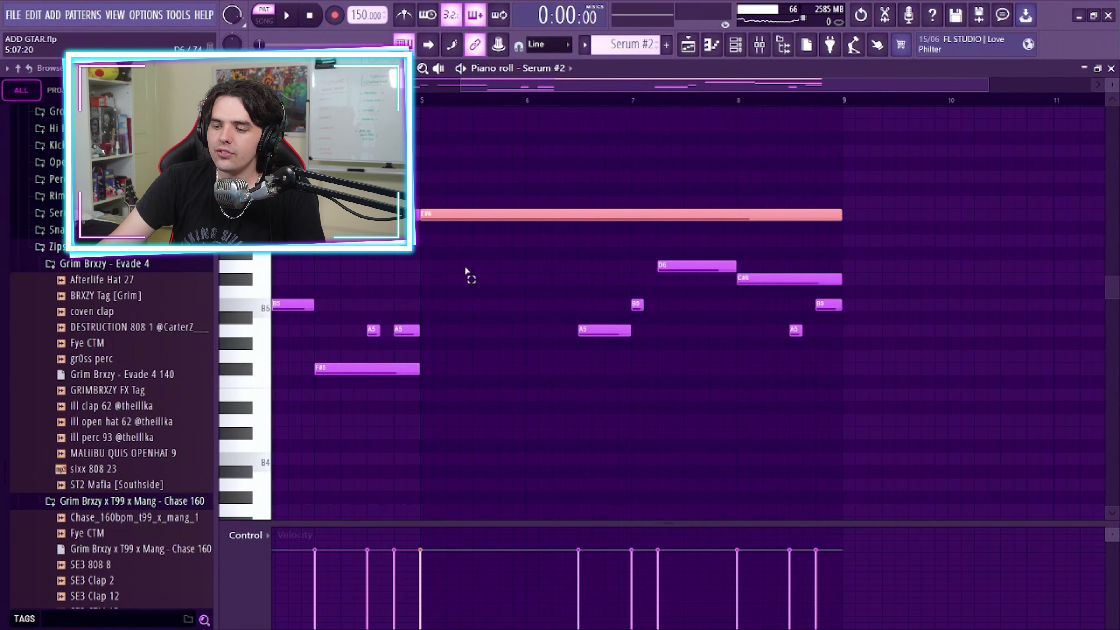
drag(579, 267, 619, 354)
drag(635, 290, 658, 188)
drag(662, 238, 838, 295)
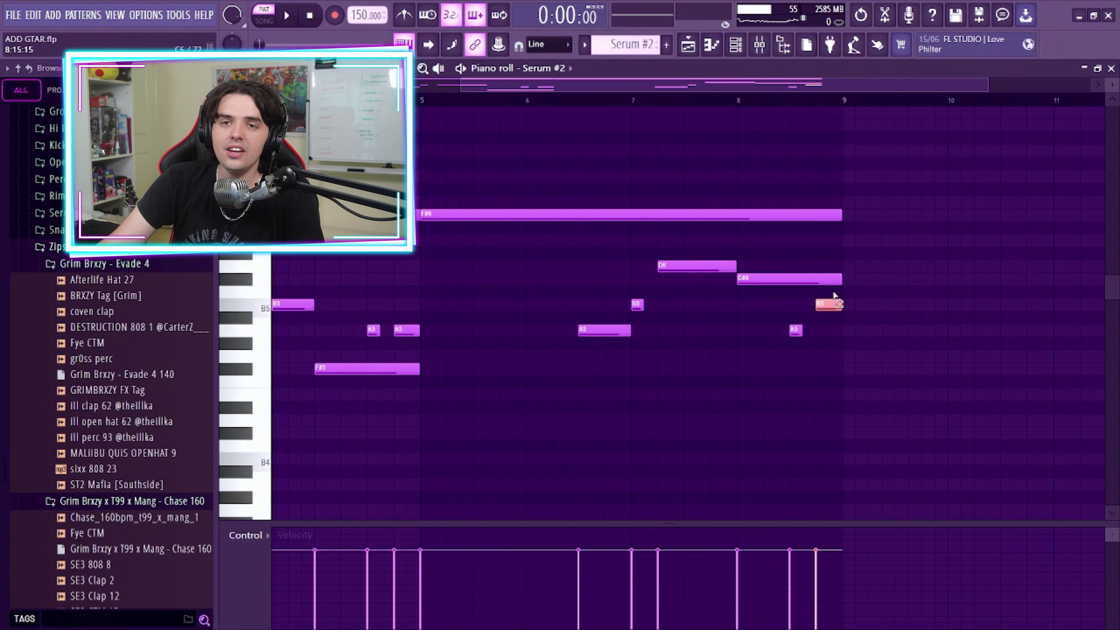
Bring the whole Serum #2 pattern into view, play it through and pause it near the end of bar 8.
drag(462, 87, 313, 33)
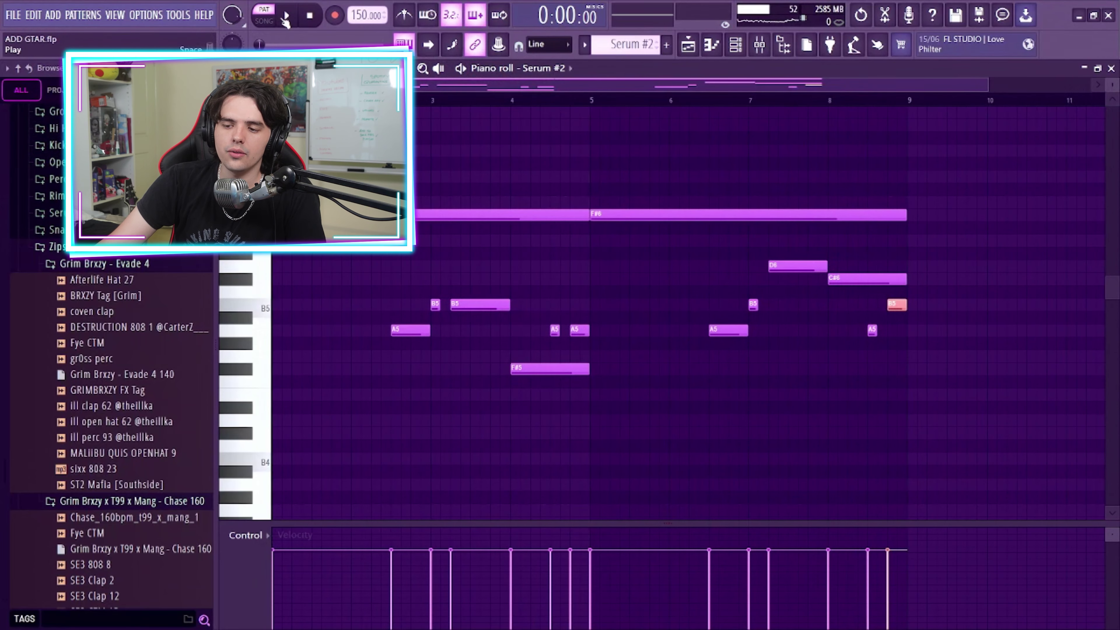
click(286, 16)
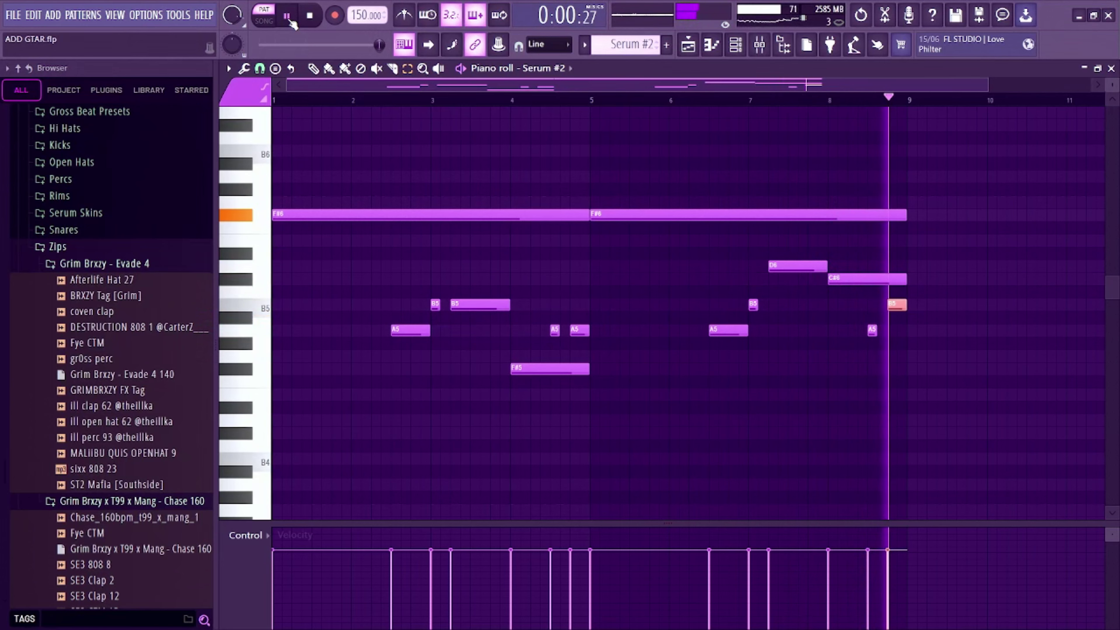
click(290, 20)
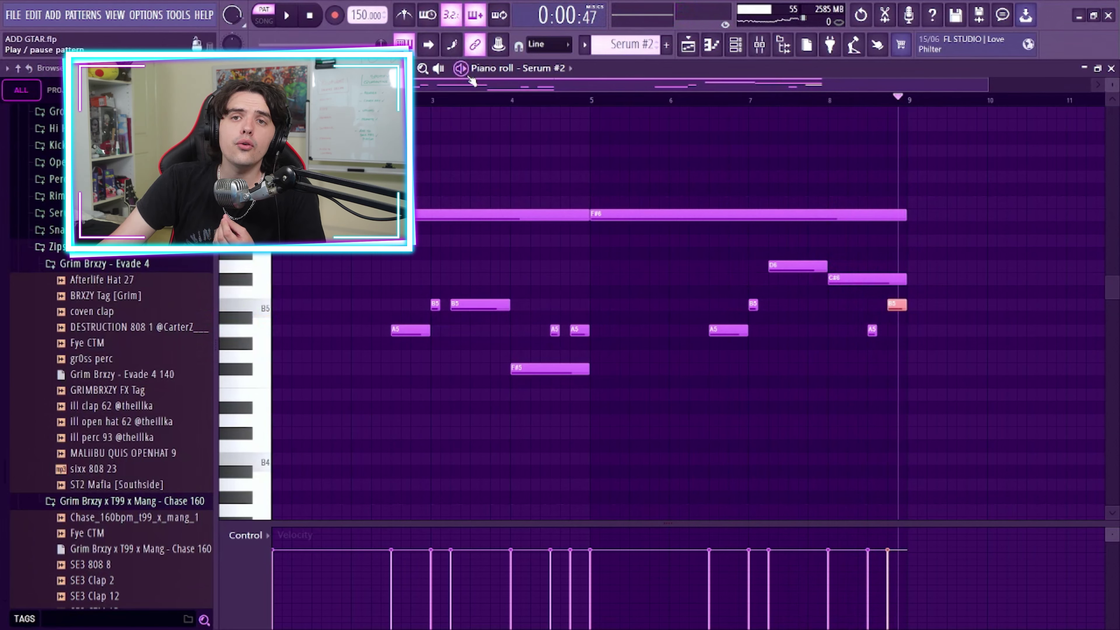